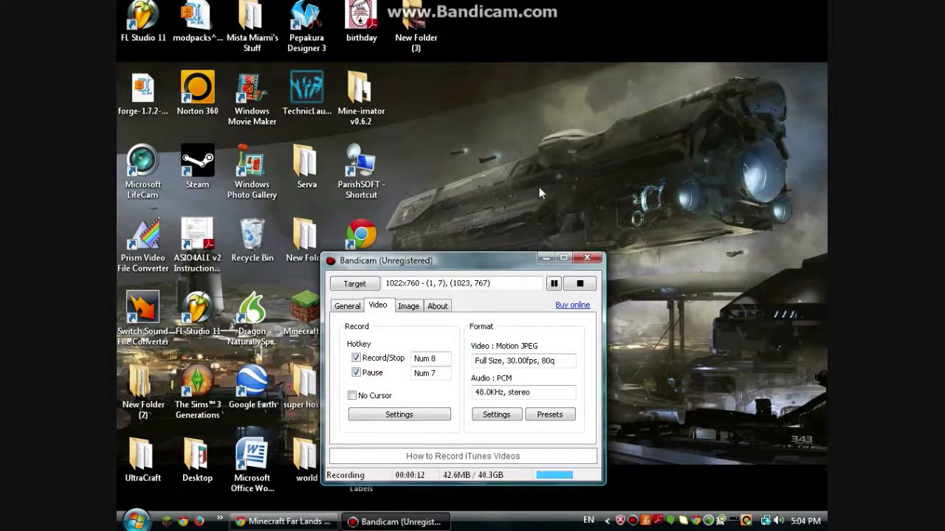
Check the capture area choices, keep rectangle capture, and close the Minecraft Launcher.
{"action": "left_click", "coordinate": [363, 284]}
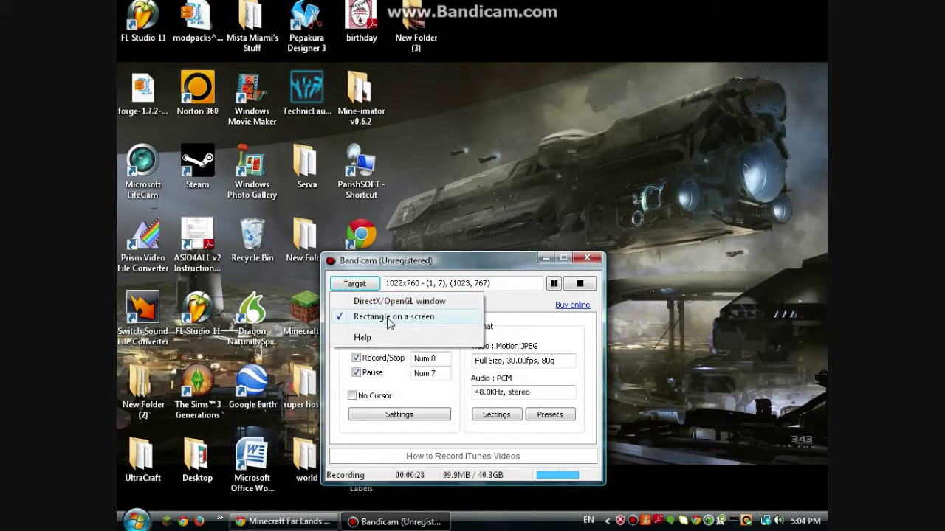
{"action": "left_click", "coordinate": [434, 384]}
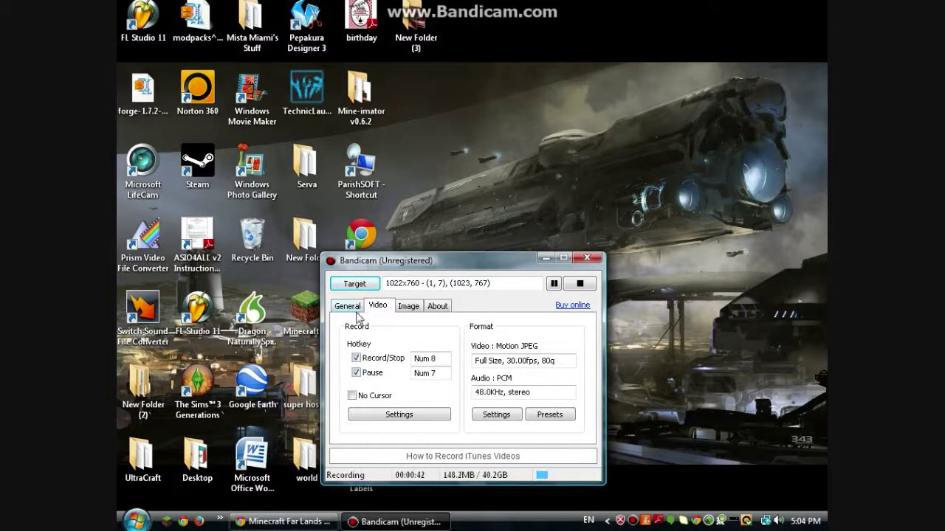
{"action": "left_click", "coordinate": [353, 284]}
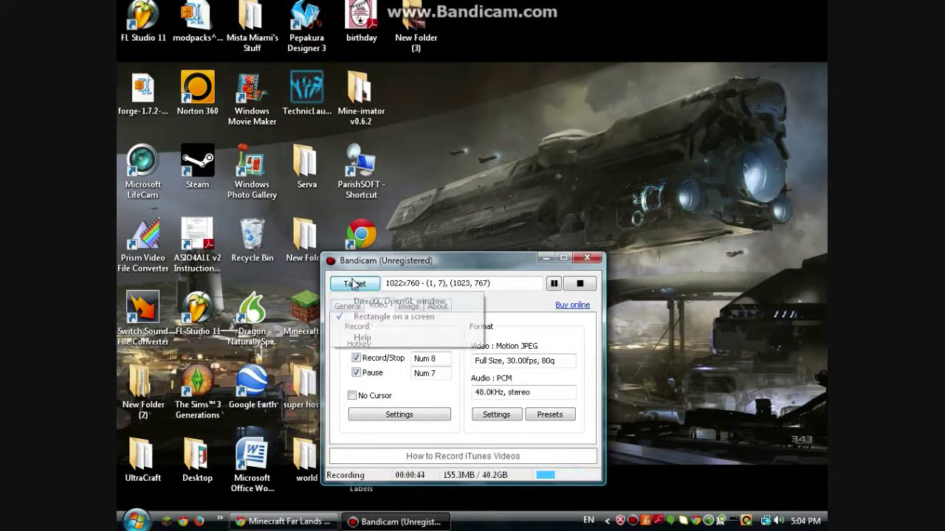
{"action": "left_click", "coordinate": [415, 322]}
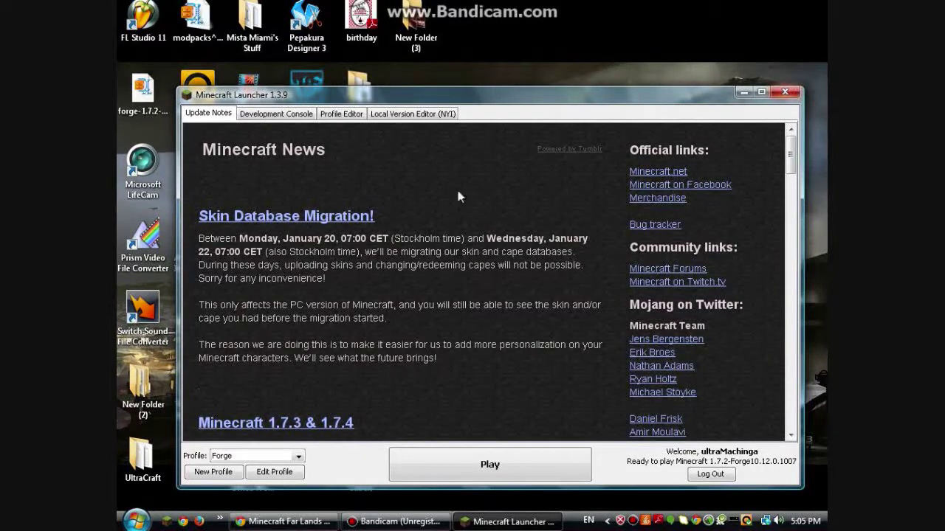
{"action": "left_click", "coordinate": [785, 93]}
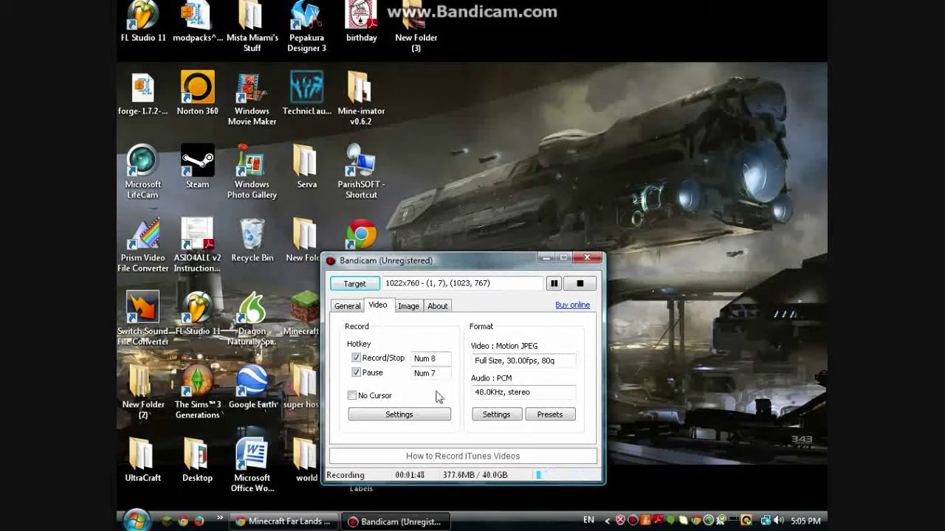
Check the sound recording settings, confirming FrontMic as the primary device.
{"action": "left_click", "coordinate": [425, 416]}
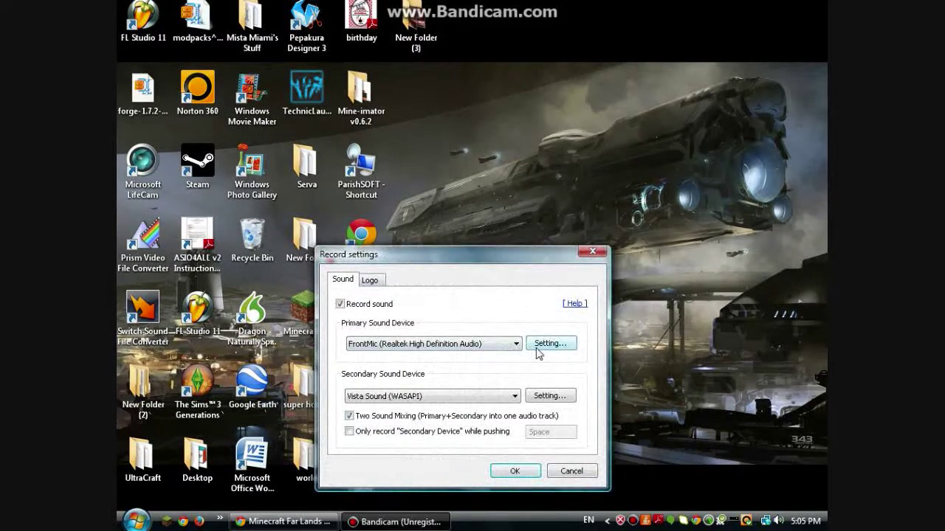
{"action": "left_click", "coordinate": [433, 349]}
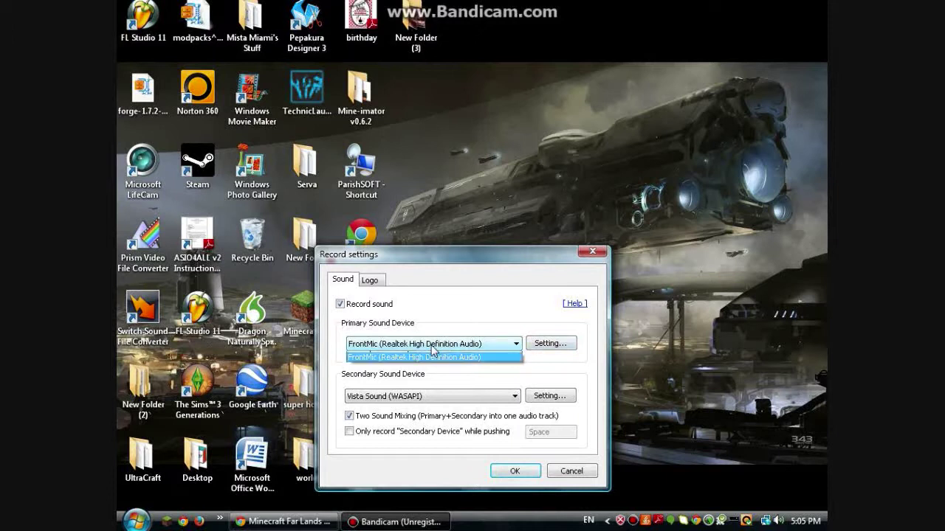
{"action": "left_click", "coordinate": [434, 351]}
{"action": "left_click", "coordinate": [571, 471]}
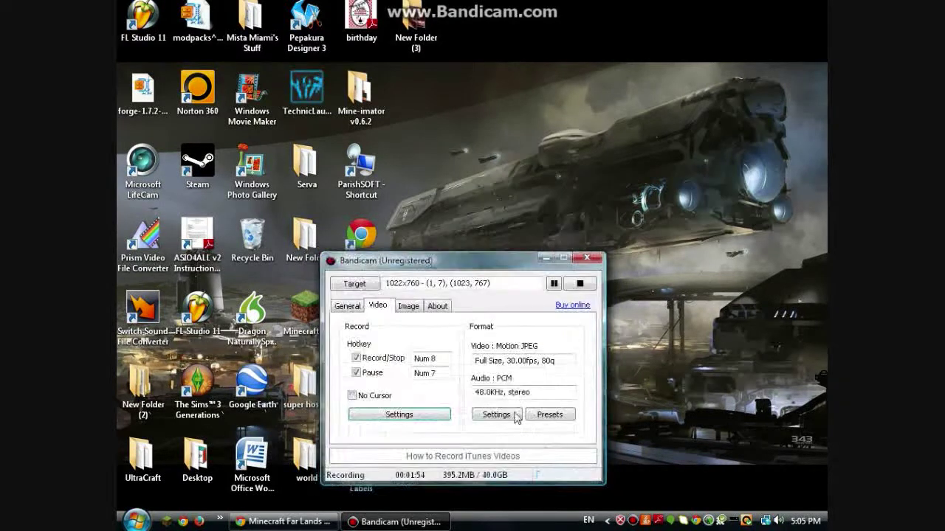
Set FrontMic as the primary sound device and Vista Sound (WASAPI) as the secondary.
{"action": "left_click", "coordinate": [396, 418]}
{"action": "left_click", "coordinate": [487, 344]}
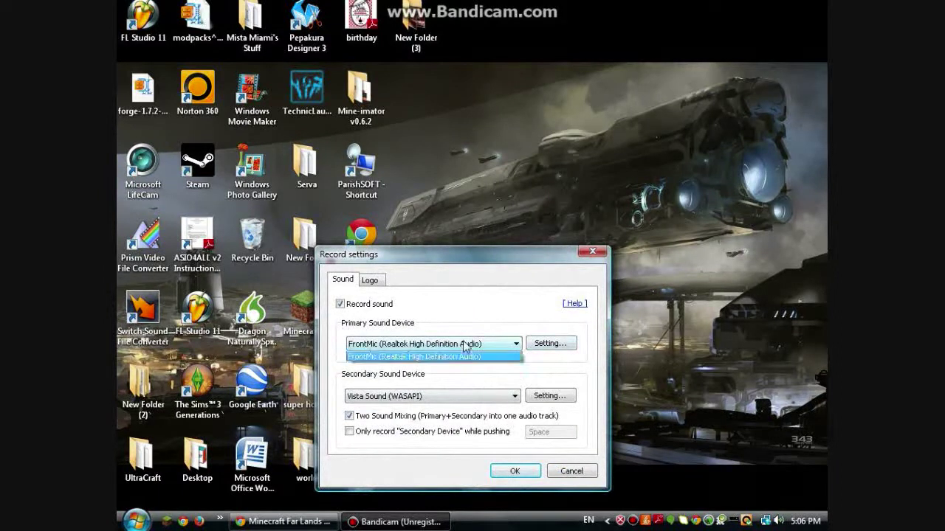
{"action": "left_click", "coordinate": [420, 343]}
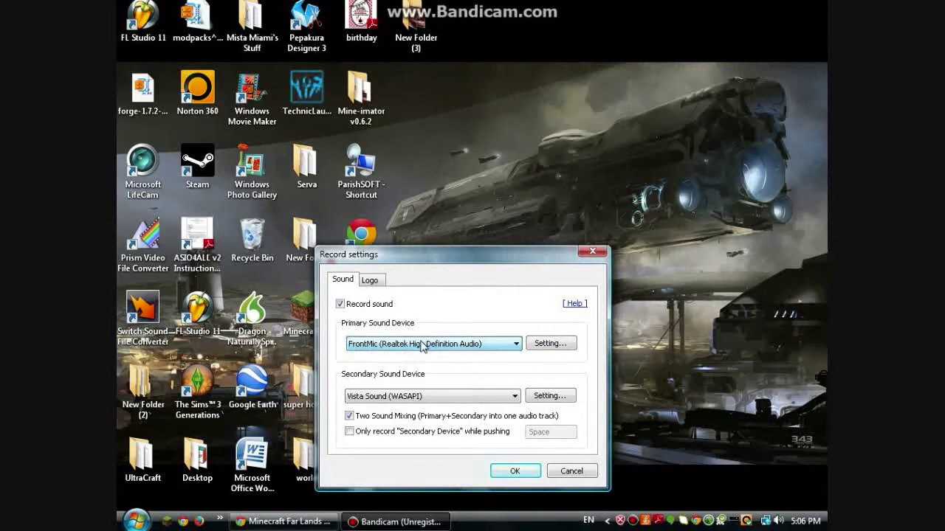
{"action": "left_click", "coordinate": [444, 399]}
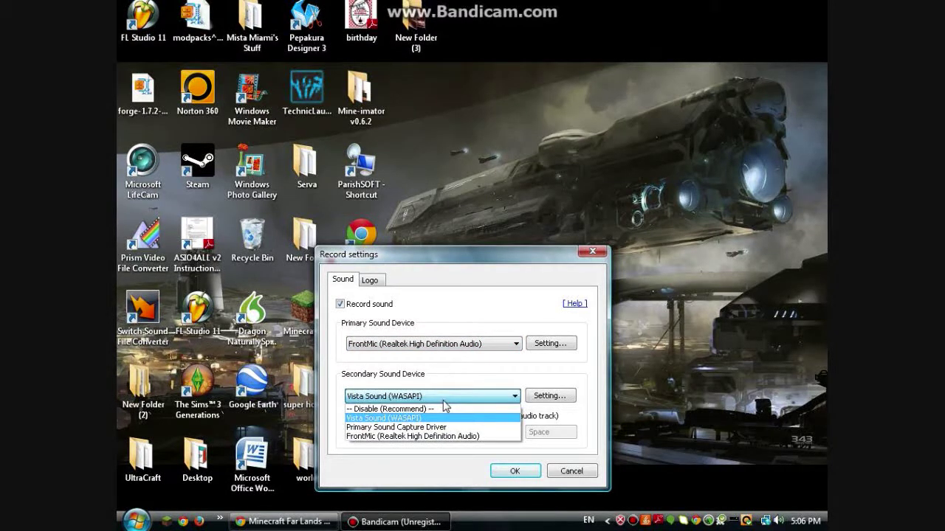
{"action": "left_click", "coordinate": [420, 399]}
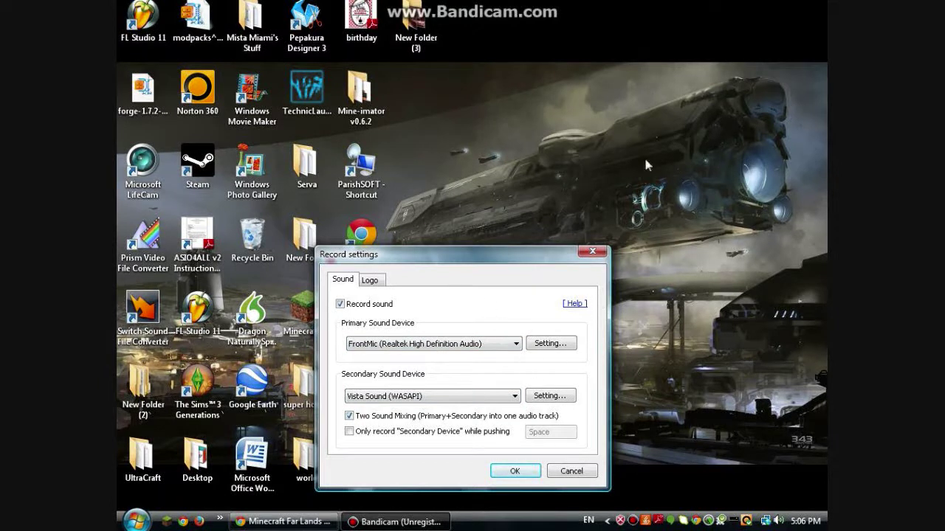
{"action": "left_click", "coordinate": [481, 345]}
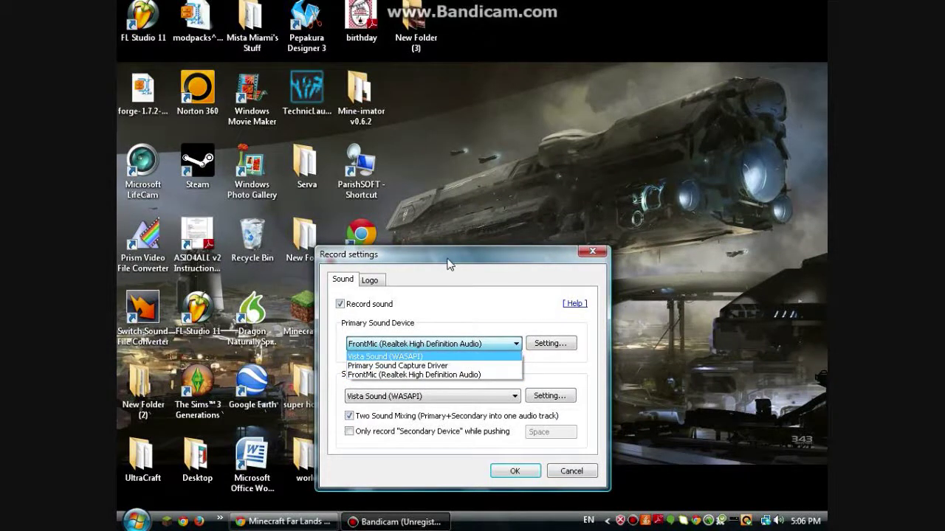
{"action": "left_click", "coordinate": [438, 357]}
{"action": "left_click", "coordinate": [441, 345]}
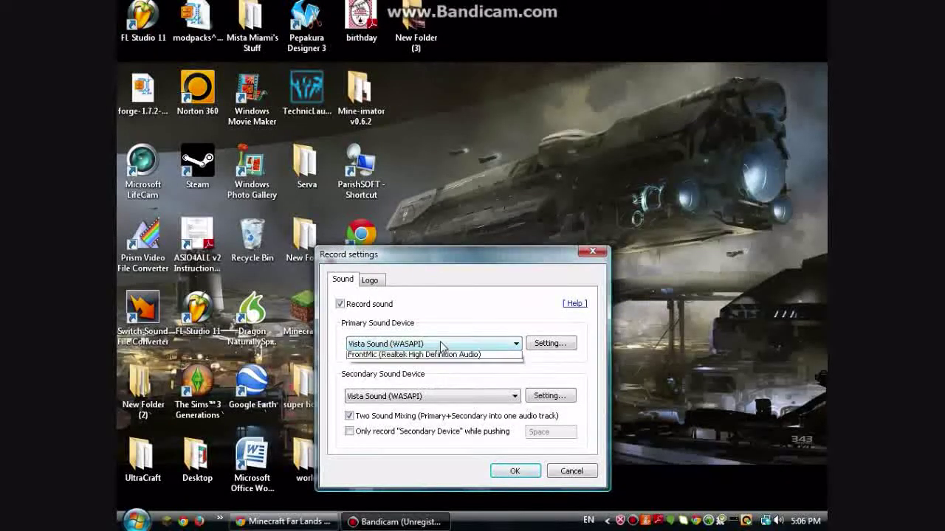
{"action": "left_click", "coordinate": [426, 374]}
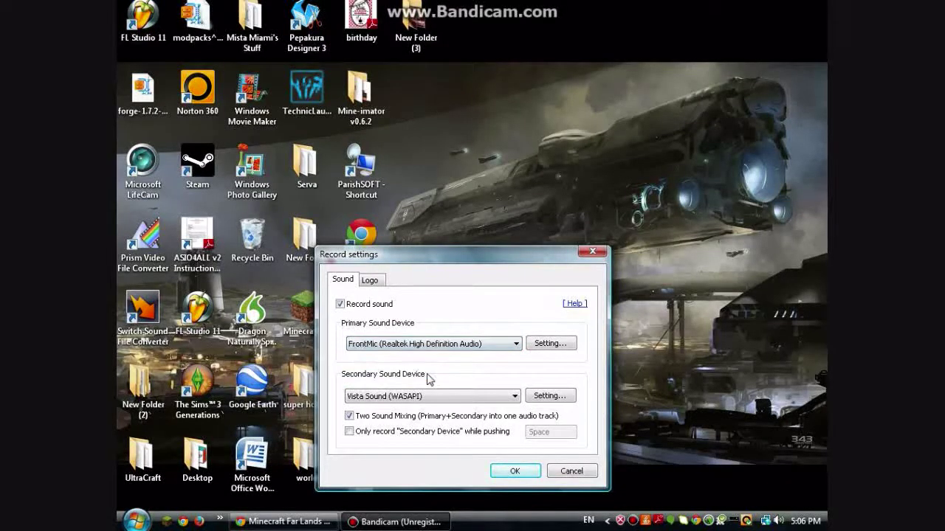
Open the Windows recording devices list from the Primary Sound Device Setting button.
{"action": "left_click", "coordinate": [550, 344]}
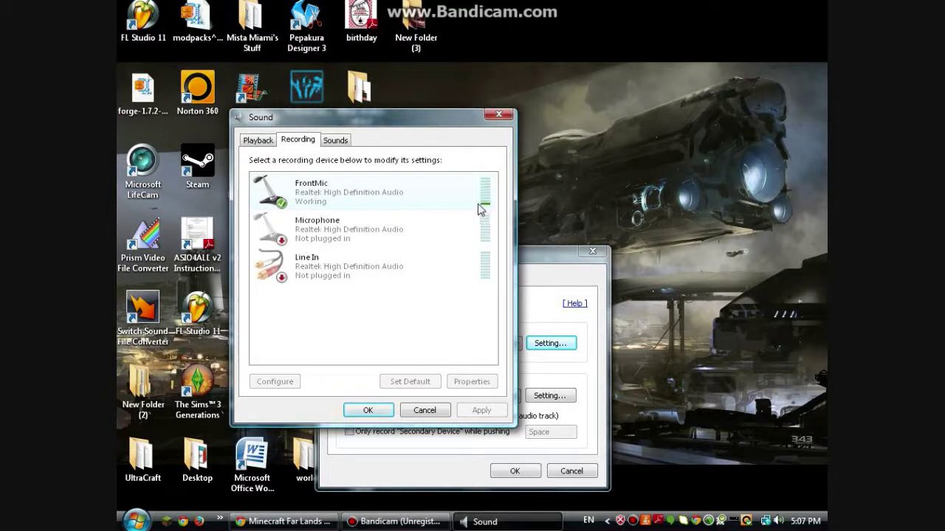
Open the FrontMic properties to view its volume and boost levels.
{"action": "double_click", "coordinate": [359, 193]}
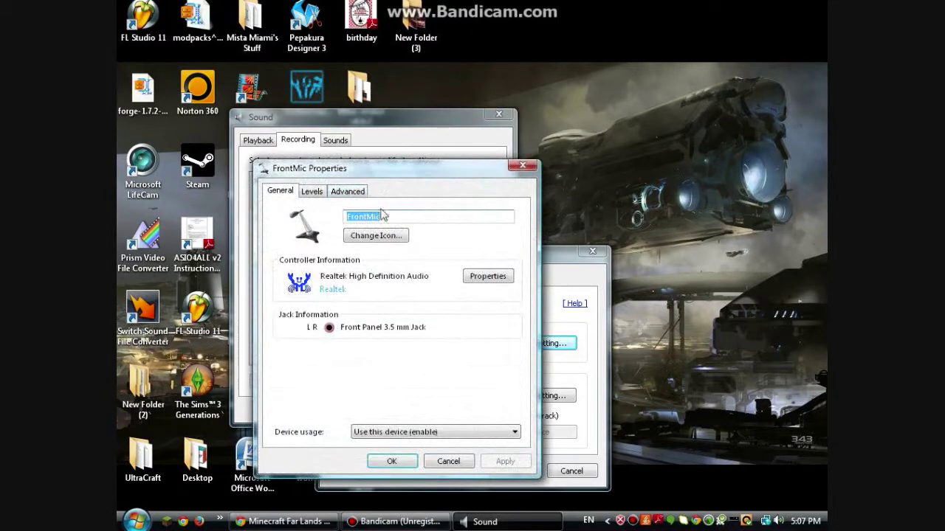
{"action": "left_click", "coordinate": [313, 191]}
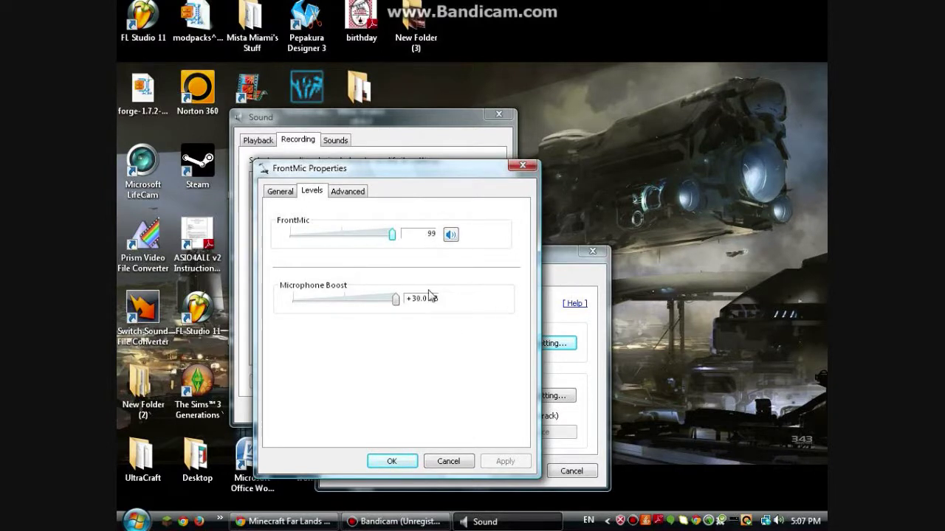
{"action": "left_click", "coordinate": [522, 168]}
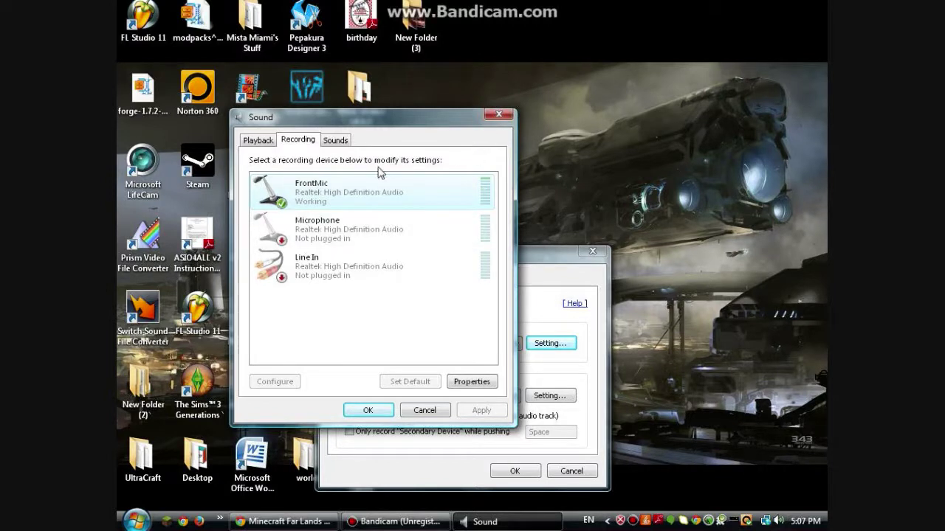
Review FrontMic's levels and default format, then close its properties and the Sound window.
{"action": "double_click", "coordinate": [373, 194]}
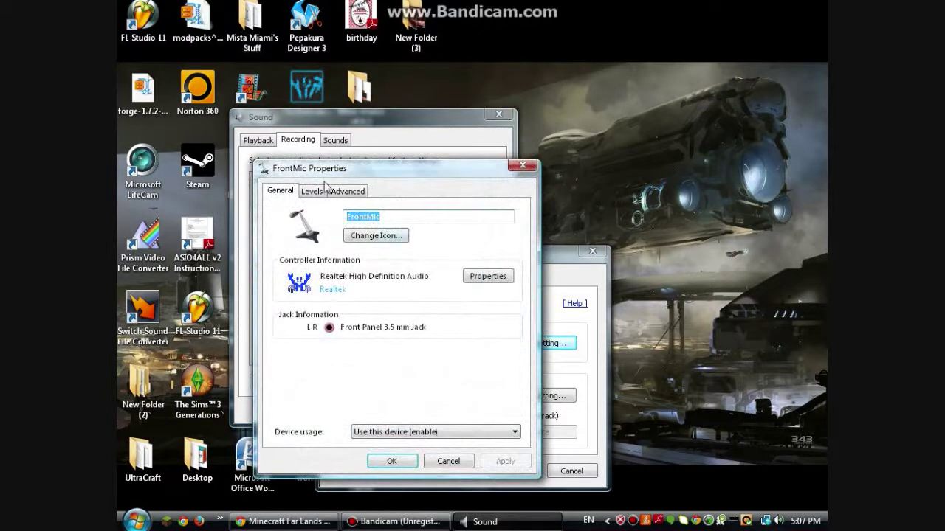
{"action": "left_click", "coordinate": [312, 191]}
{"action": "left_click", "coordinate": [339, 191]}
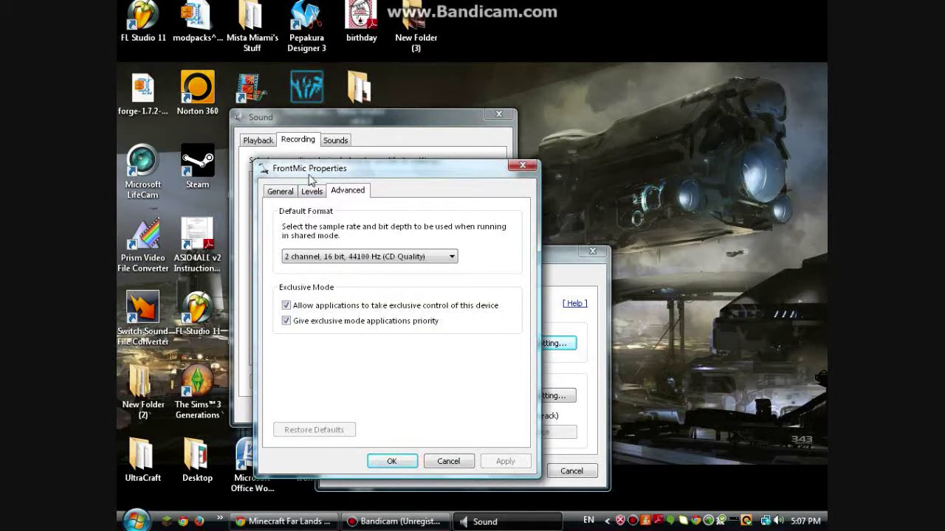
{"action": "left_click", "coordinate": [313, 192]}
{"action": "left_click", "coordinate": [288, 192]}
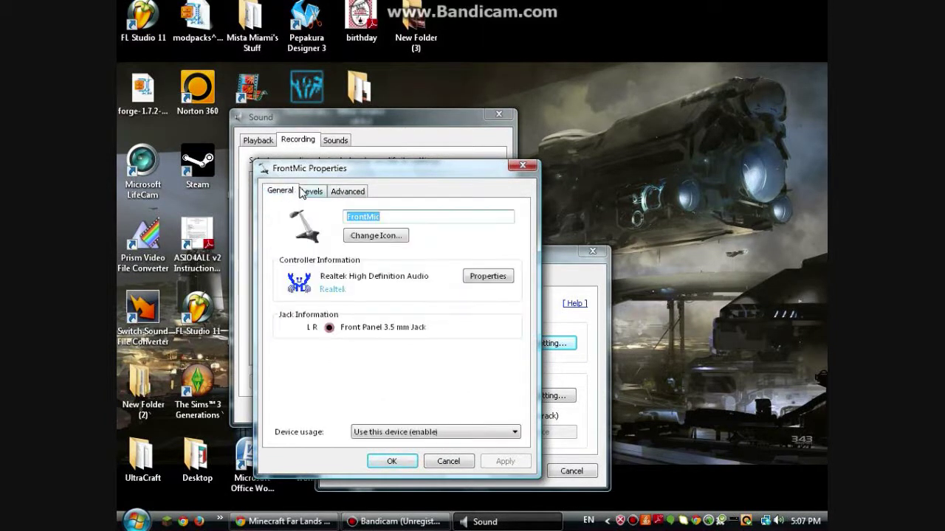
{"action": "left_click", "coordinate": [303, 192]}
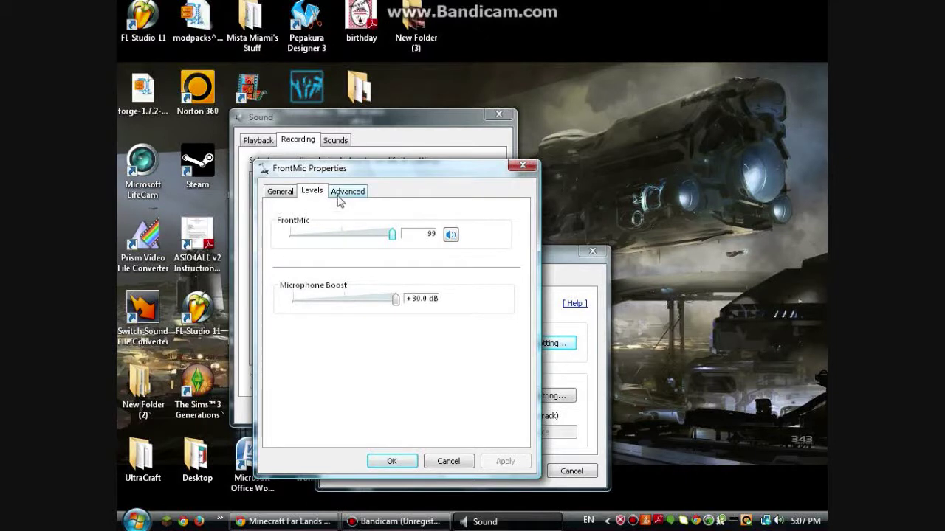
{"action": "left_click", "coordinate": [338, 195]}
{"action": "left_click", "coordinate": [312, 192]}
{"action": "left_click", "coordinate": [521, 165]}
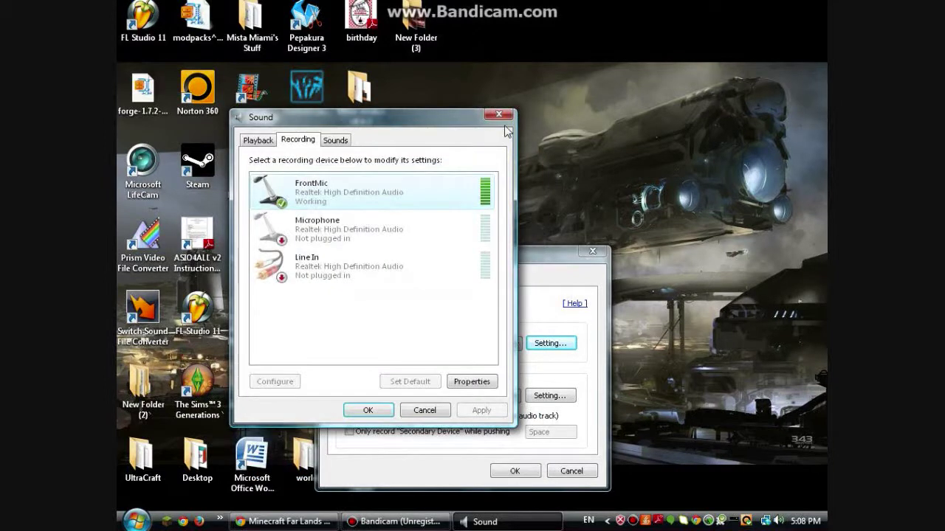
{"action": "left_click", "coordinate": [499, 114]}
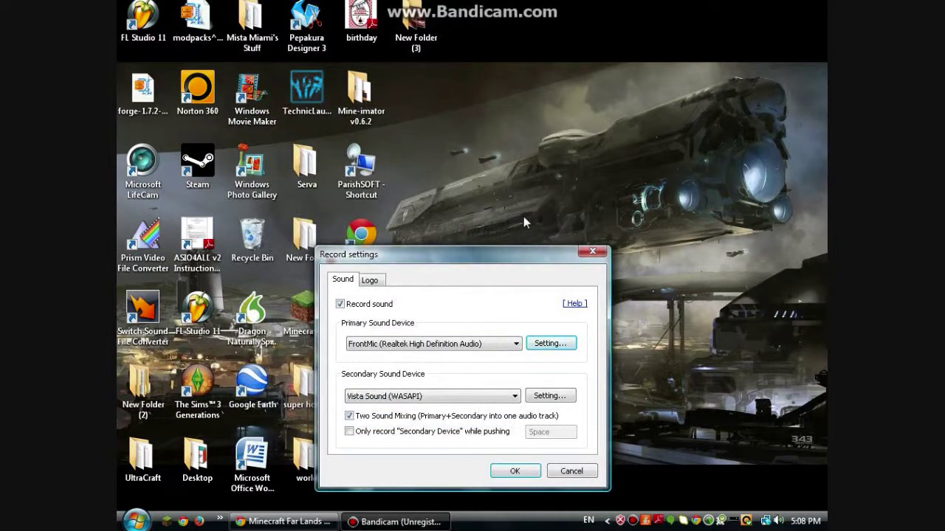
Close Bandicam's record settings and launch Windows Movie Maker from the Start menu.
{"action": "left_click", "coordinate": [592, 251]}
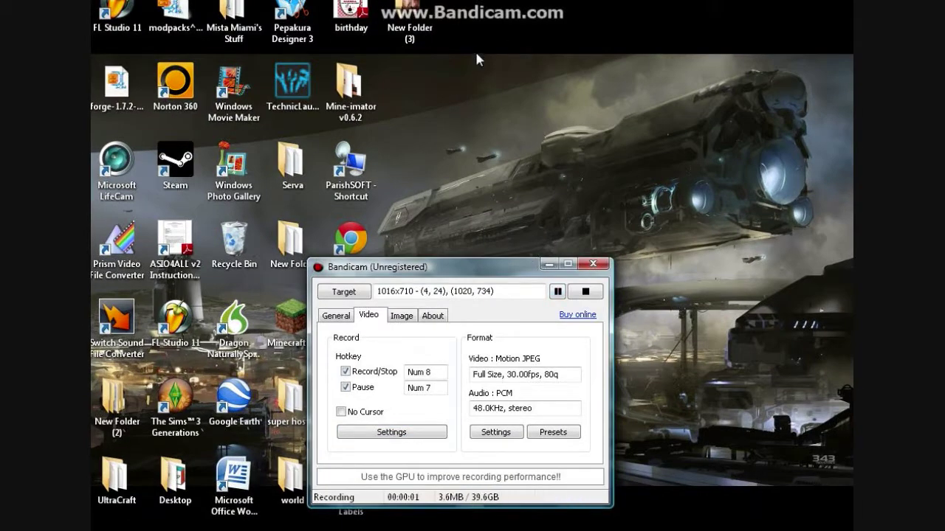
{"action": "left_click", "coordinate": [476, 59]}
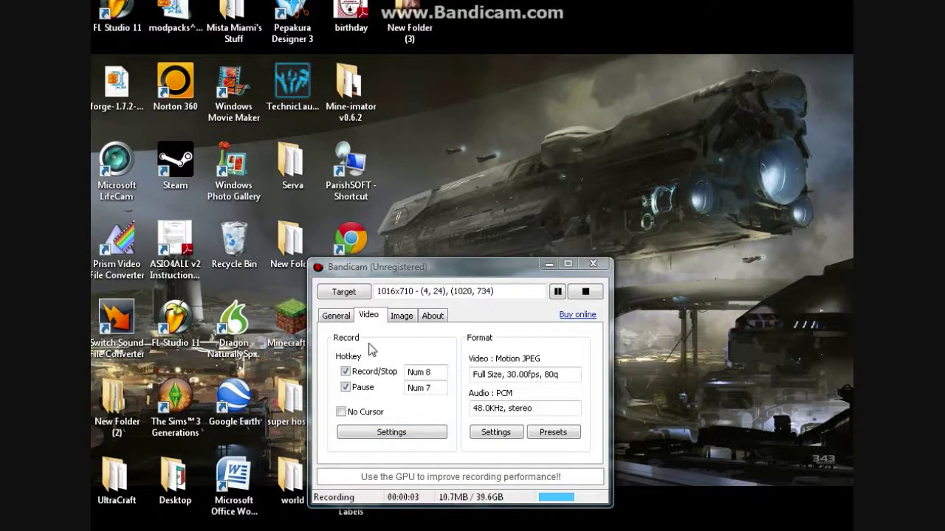
{"action": "key", "text": "super"}
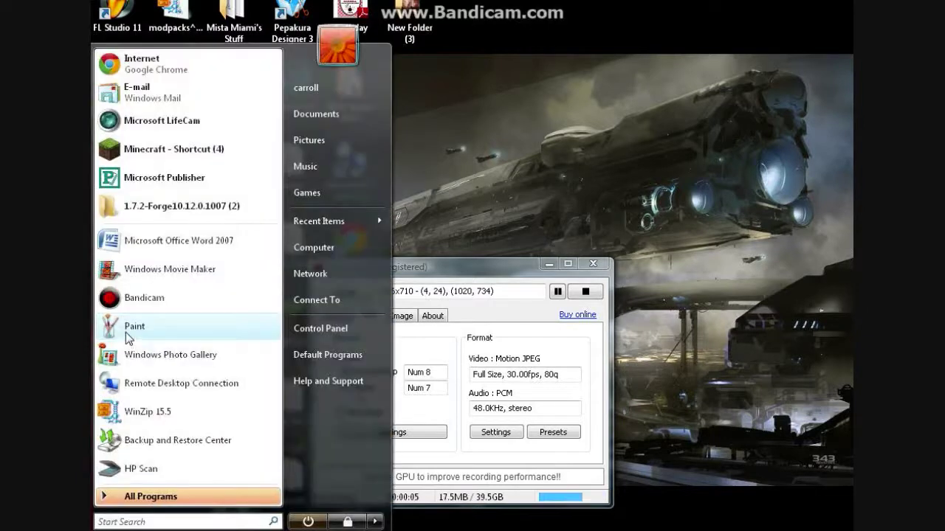
{"action": "left_click", "coordinate": [150, 277]}
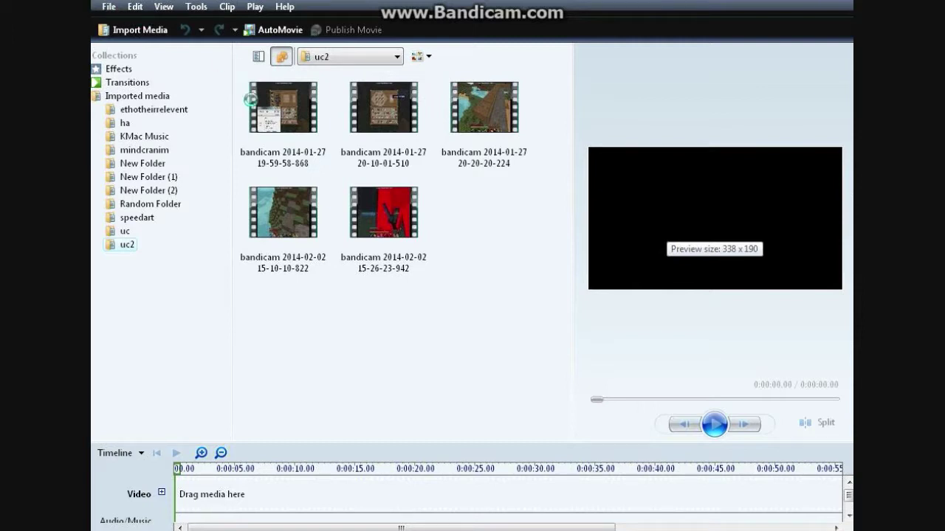
Open the most recent project with two 2014-02-02 bandicam clips, briefly searching '3uc36'.
{"action": "left_click", "coordinate": [108, 7]}
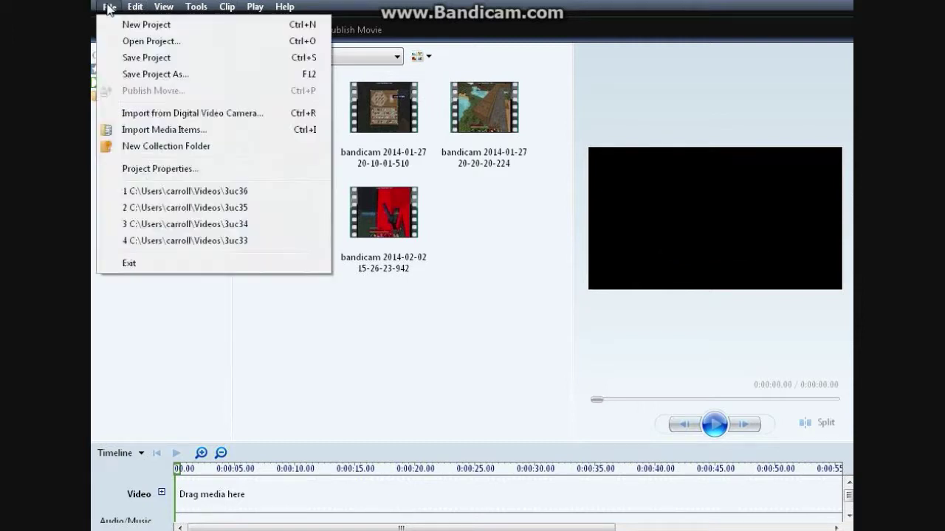
{"action": "left_click", "coordinate": [259, 189]}
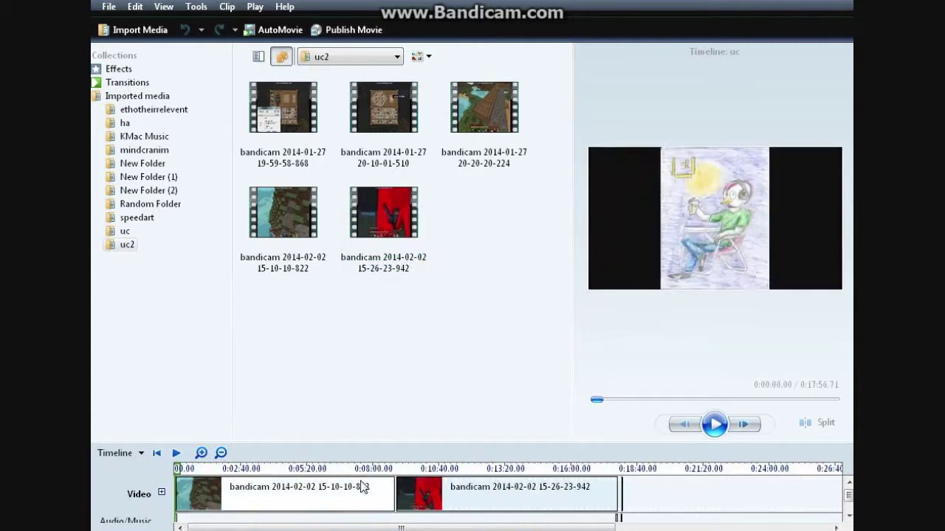
{"action": "key", "text": "super"}
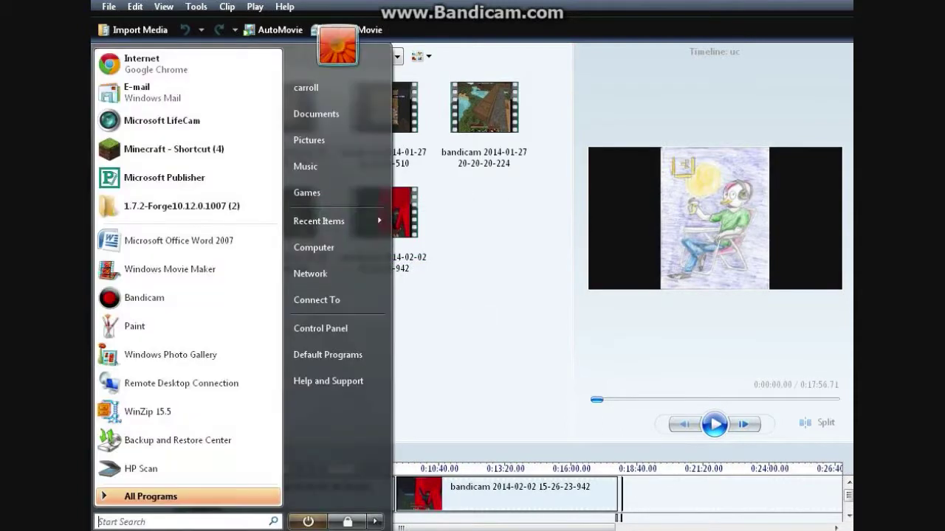
{"action": "type", "text": "3uc36"}
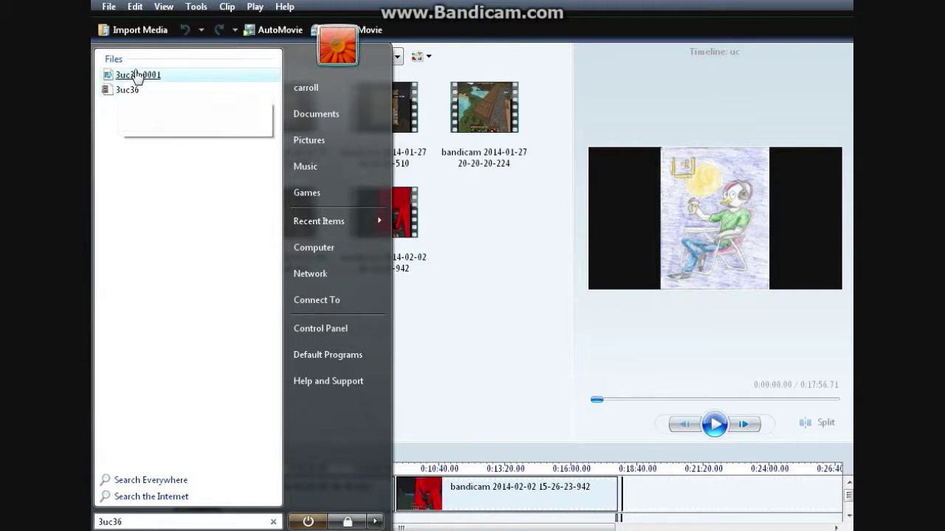
{"action": "left_click", "coordinate": [450, 256]}
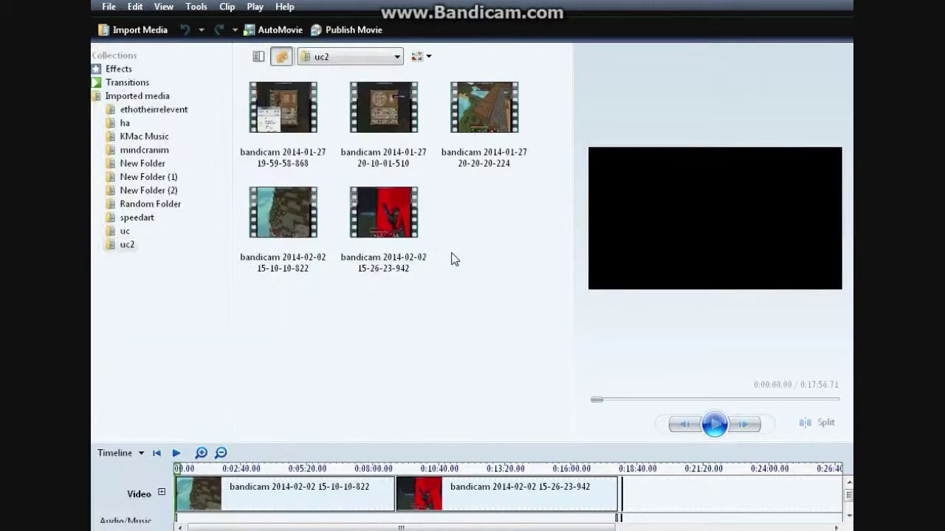
Publish the movie to this computer as 3uc36_0002 in the Videos folder.
{"action": "left_click", "coordinate": [108, 7]}
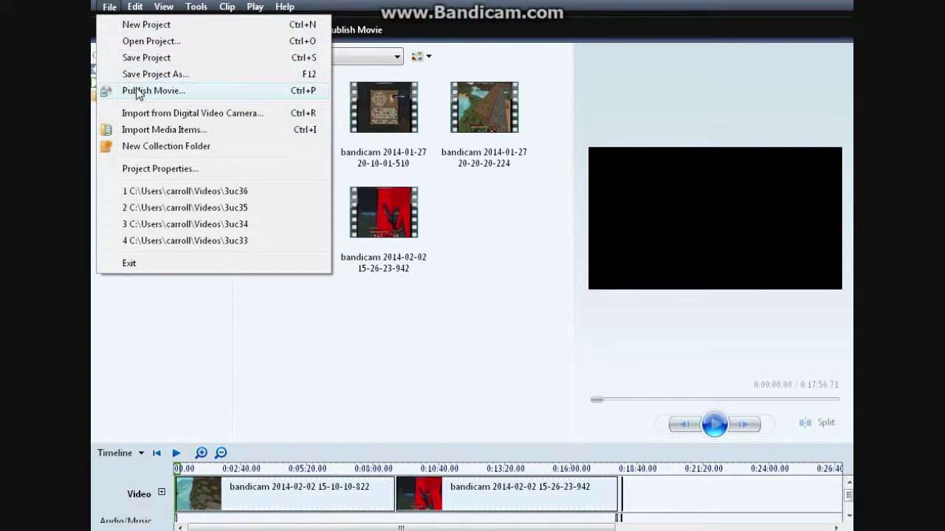
{"action": "left_click", "coordinate": [136, 90]}
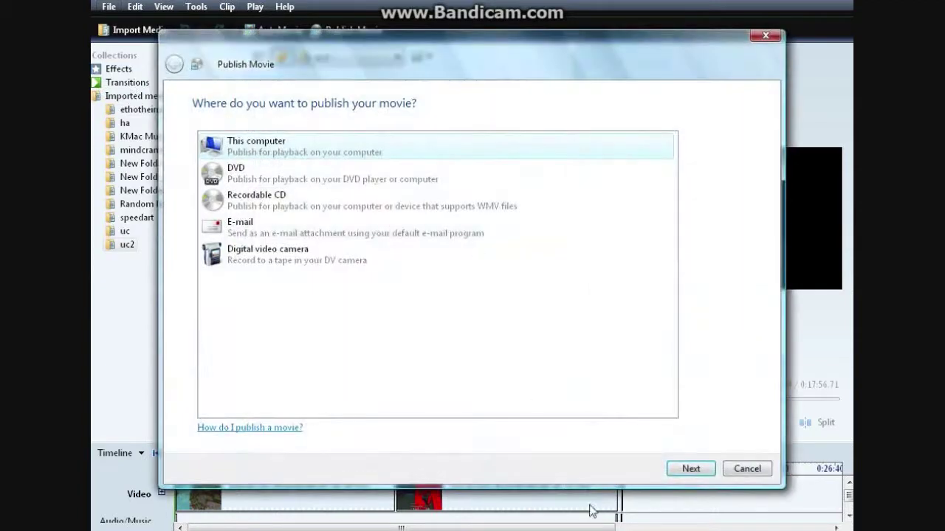
{"action": "left_click", "coordinate": [691, 469]}
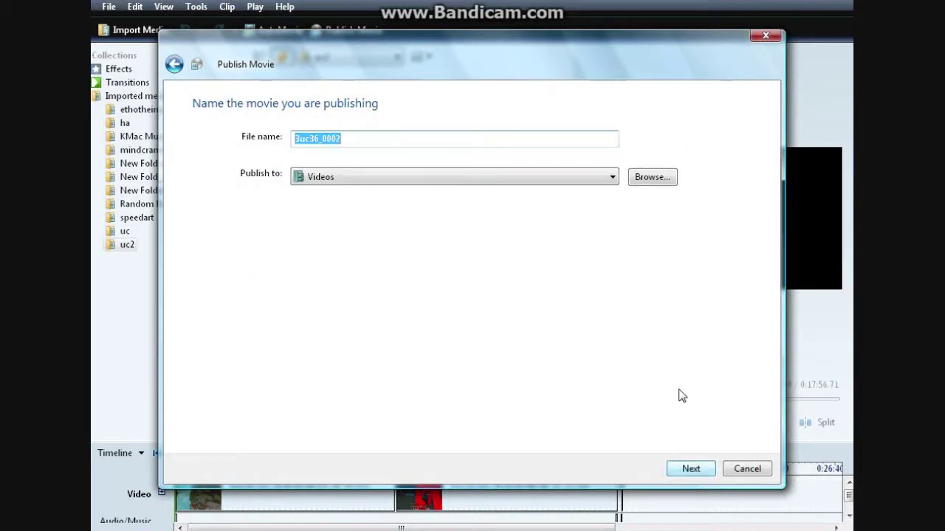
{"action": "left_click", "coordinate": [691, 468]}
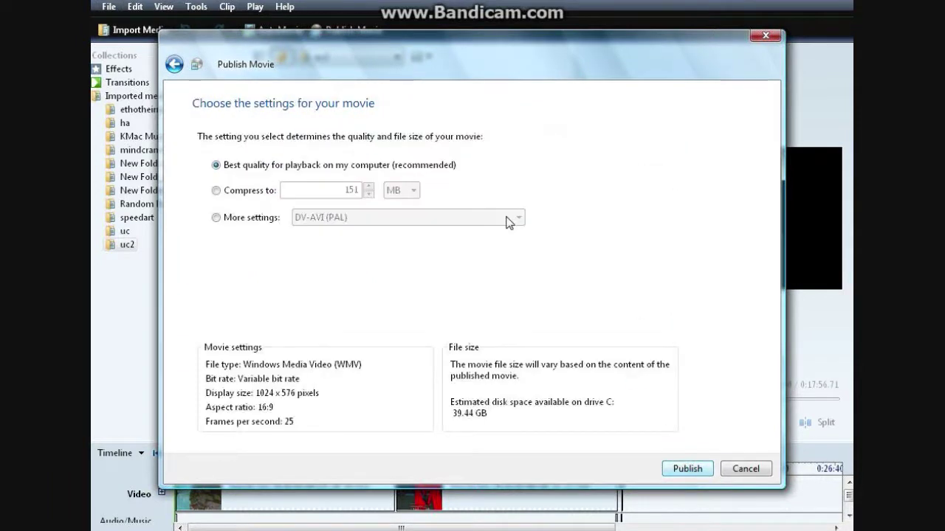
Choose compressing the movie to a target size, adjusting it to about 111 MB.
{"action": "left_click", "coordinate": [216, 191]}
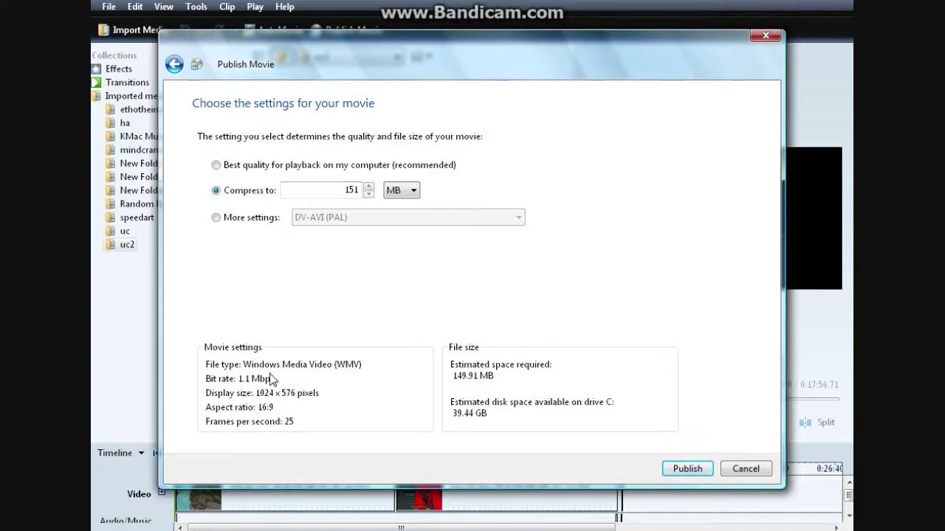
{"action": "left_click", "coordinate": [369, 194]}
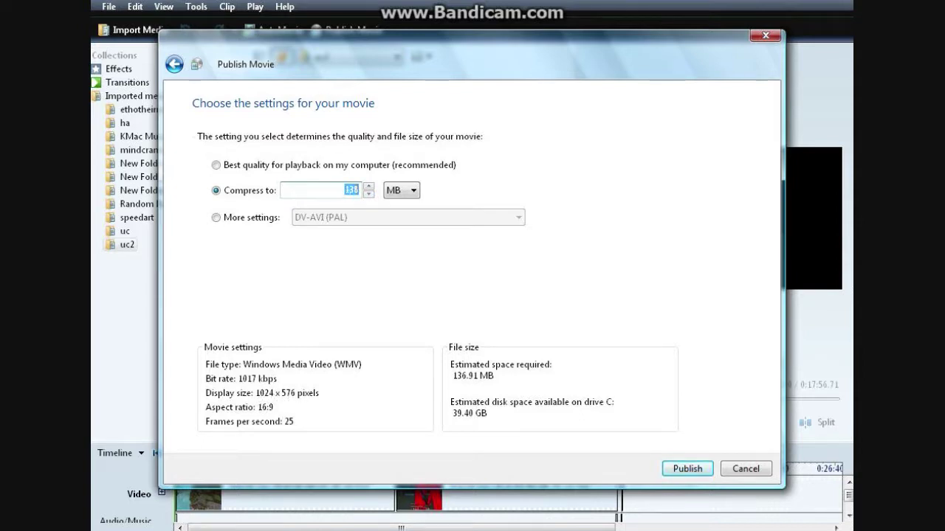
{"action": "left_click", "coordinate": [369, 194]}
{"action": "left_click", "coordinate": [369, 194]}
{"action": "left_click", "coordinate": [369, 194]}
{"action": "left_click", "coordinate": [369, 194]}
{"action": "left_click_drag", "start_coordinate": [369, 194], "coordinate": [369, 194]}
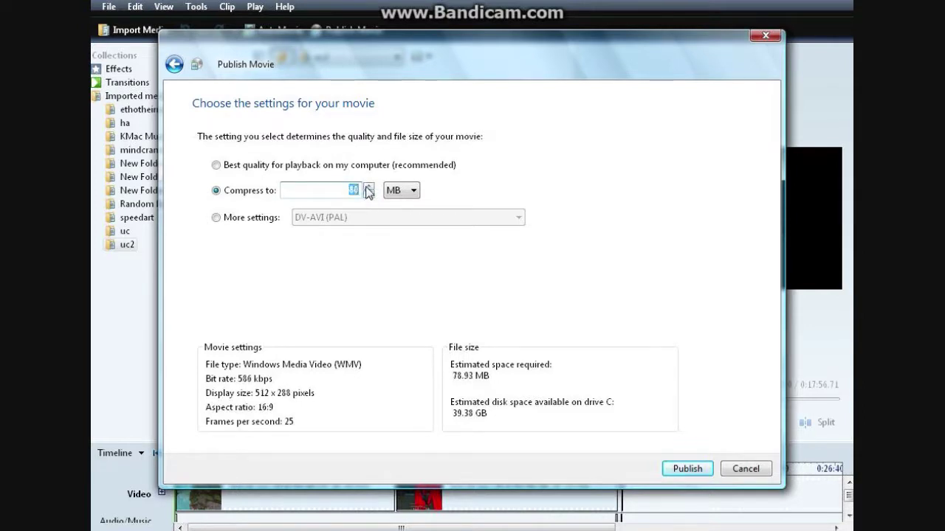
{"action": "left_click", "coordinate": [369, 186]}
{"action": "left_click", "coordinate": [369, 186]}
{"action": "left_click_drag", "start_coordinate": [368, 188], "coordinate": [368, 189]}
Fine-tune the target size to 116 MB (about 114.92 MB at 853 kbps) and confirm.
{"action": "left_click", "coordinate": [369, 194]}
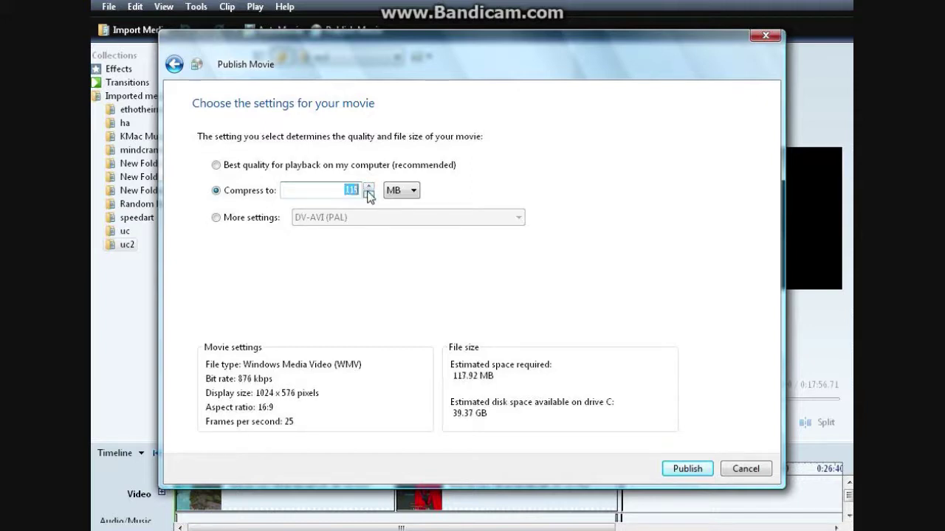
{"action": "left_click", "coordinate": [369, 194]}
{"action": "left_click", "coordinate": [369, 194]}
{"action": "left_click", "coordinate": [369, 194]}
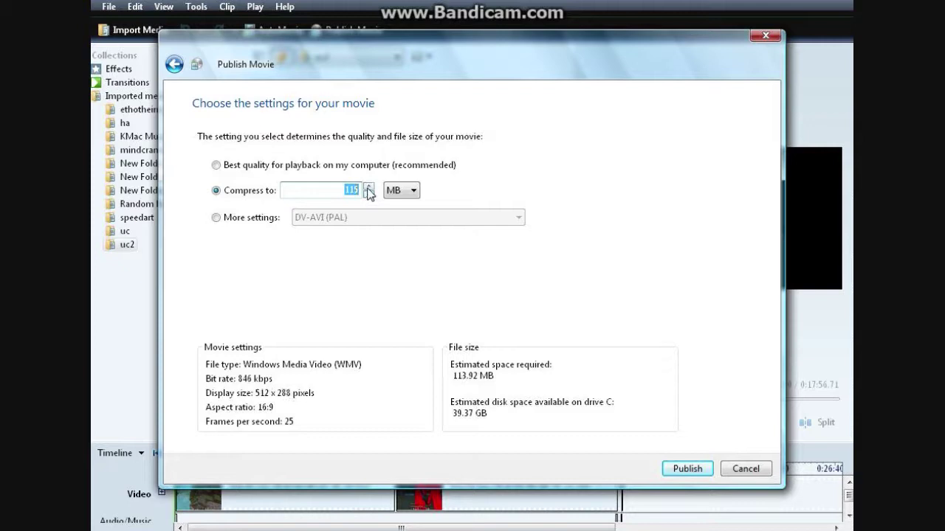
{"action": "left_click", "coordinate": [368, 187]}
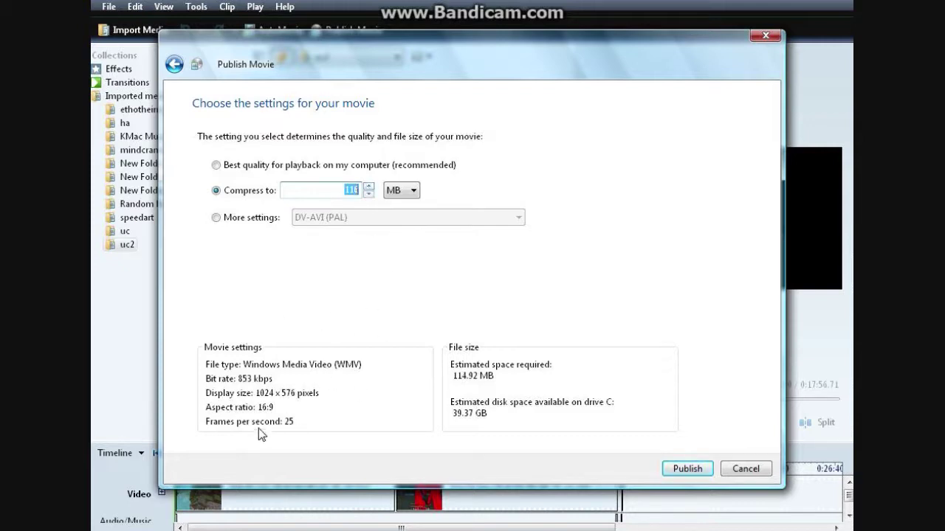
{"action": "left_click", "coordinate": [369, 194]}
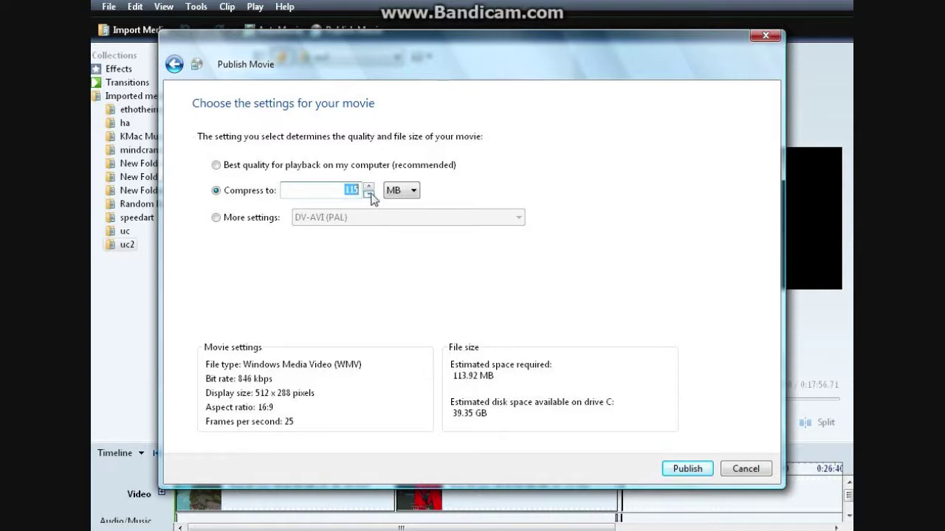
{"action": "left_click", "coordinate": [366, 186]}
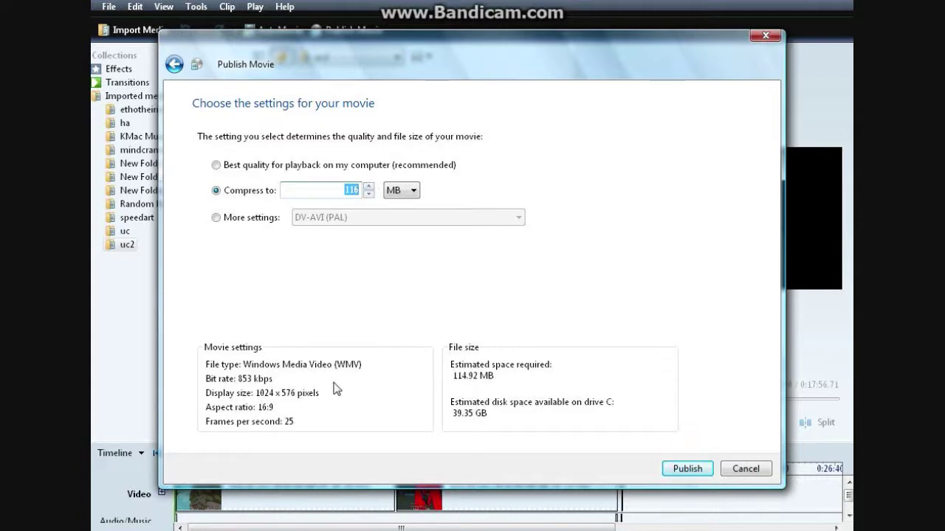
{"action": "left_click", "coordinate": [682, 472]}
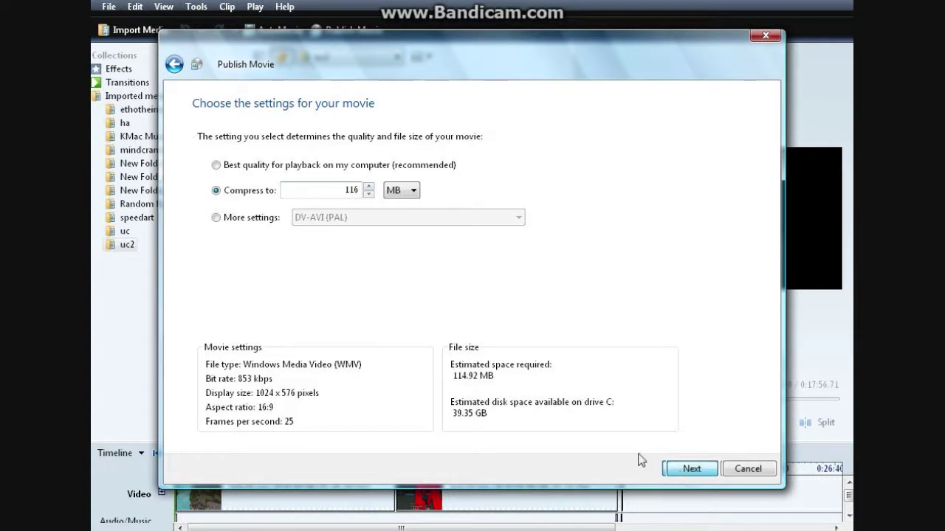